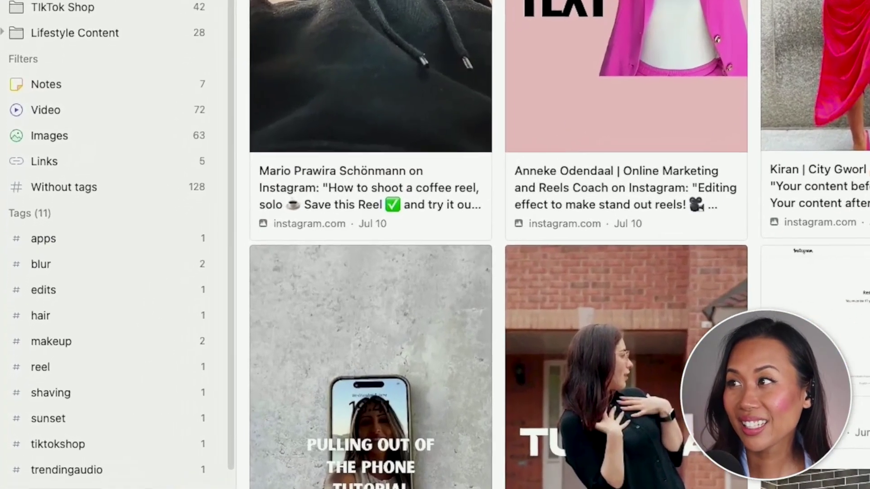
- Scroll down the Raindrop.io sidebar to bring the collection's view options into reach
scroll(118, 244, "down", 1)
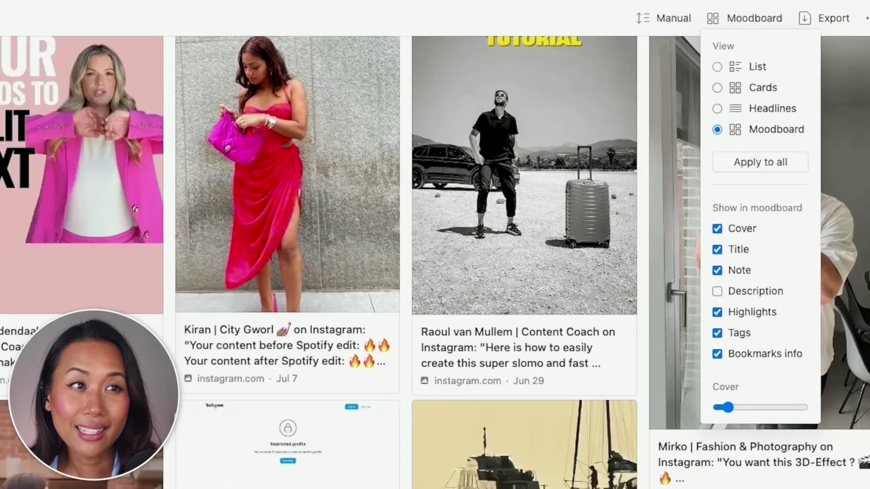
- Cycle CapCut Edits through List, Cards and Headlines, return to Moodboard, and scroll through it
left_click(663, 81)
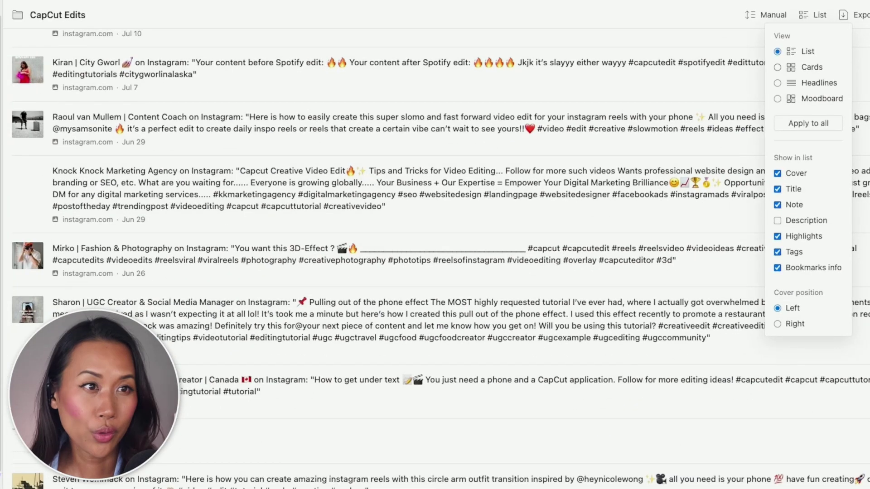
left_click(777, 67)
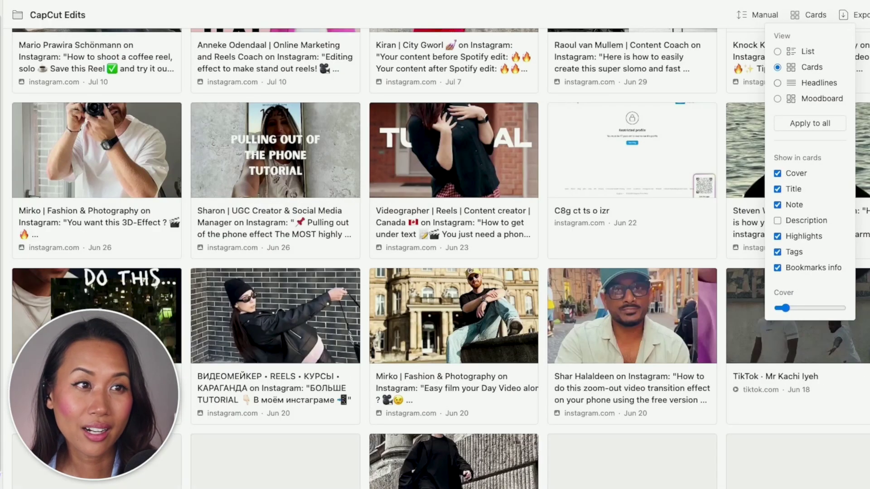
left_click(778, 83)
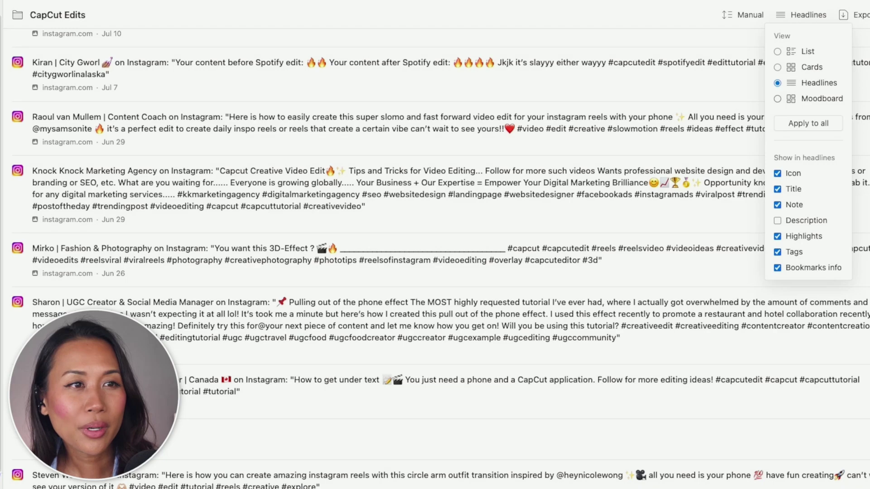
left_click(671, 160)
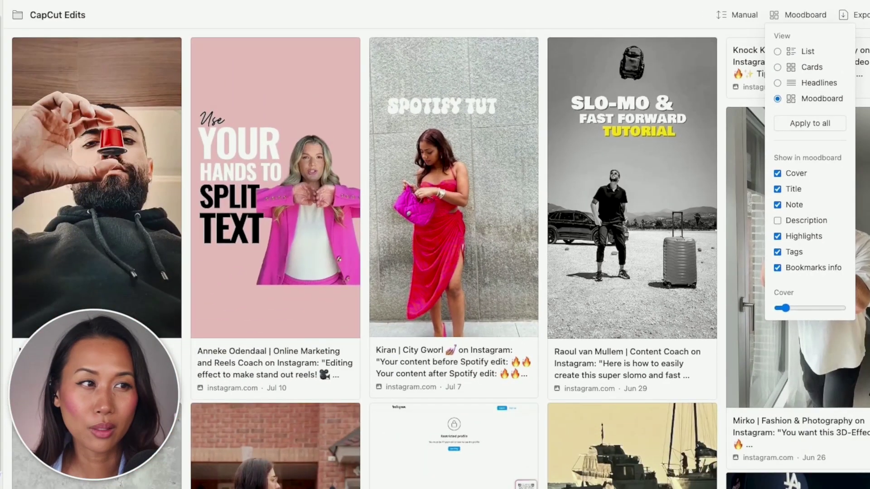
scroll(453, 258, "down", 10)
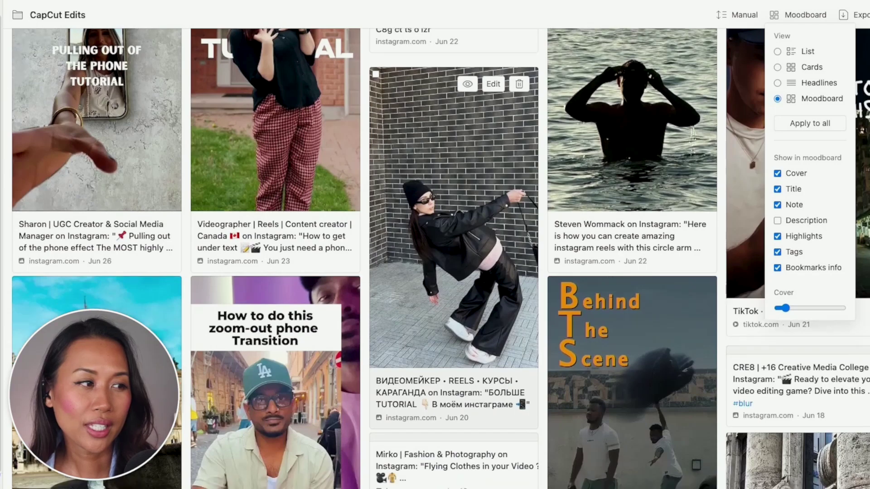
scroll(453, 259, "down", 6)
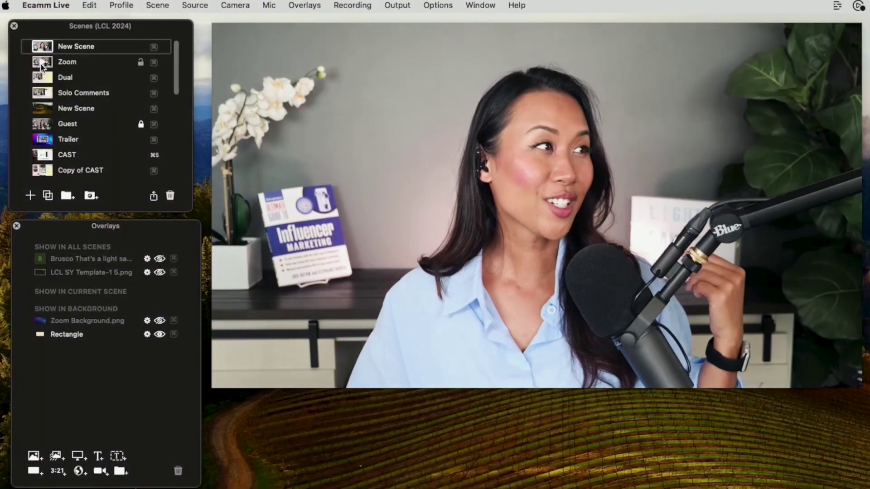
- Switch Ecamm Live to the Zoom scene and view the Destinations tab in Preferences
left_click(41, 66)
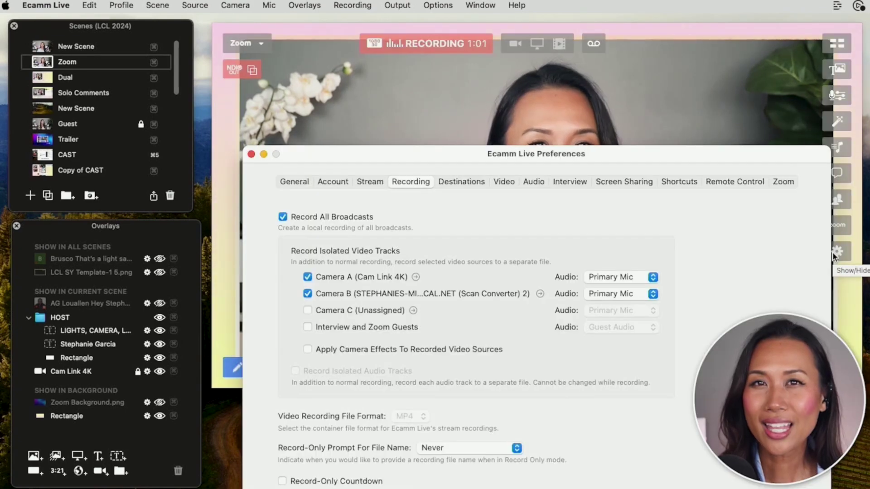
left_click(446, 184)
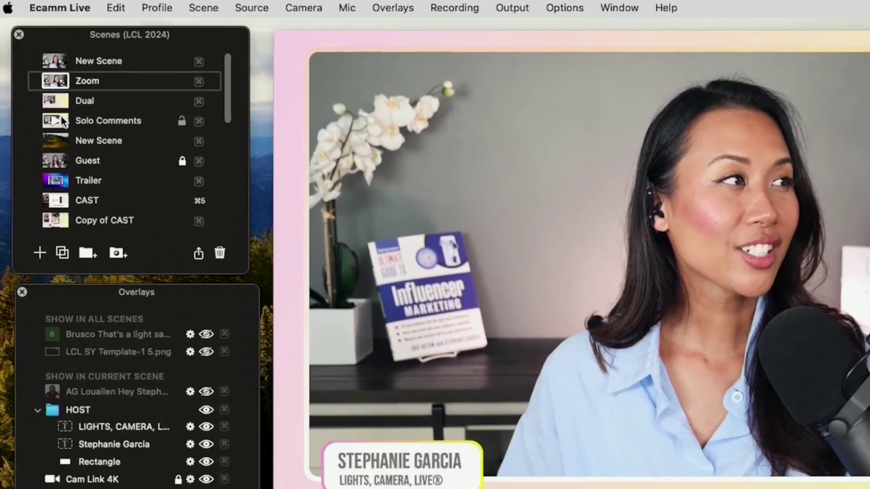
- Run the Solo Comments scene with the viewer comment visible, then look under Options for Stream Shape
left_click(55, 121)
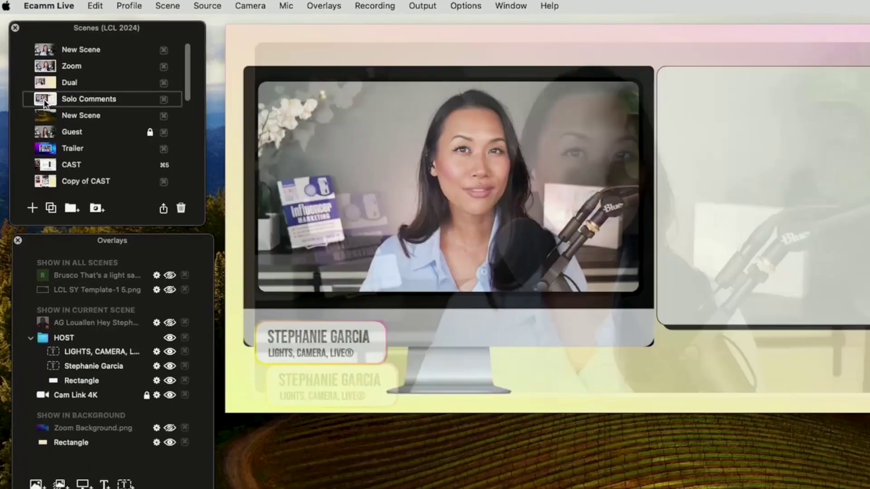
left_click(170, 275)
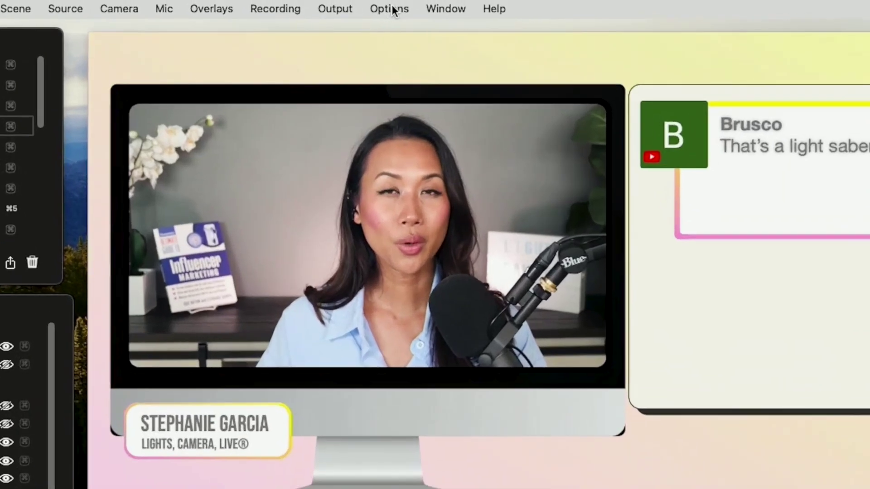
left_click(439, 5)
mouse_move(382, 78)
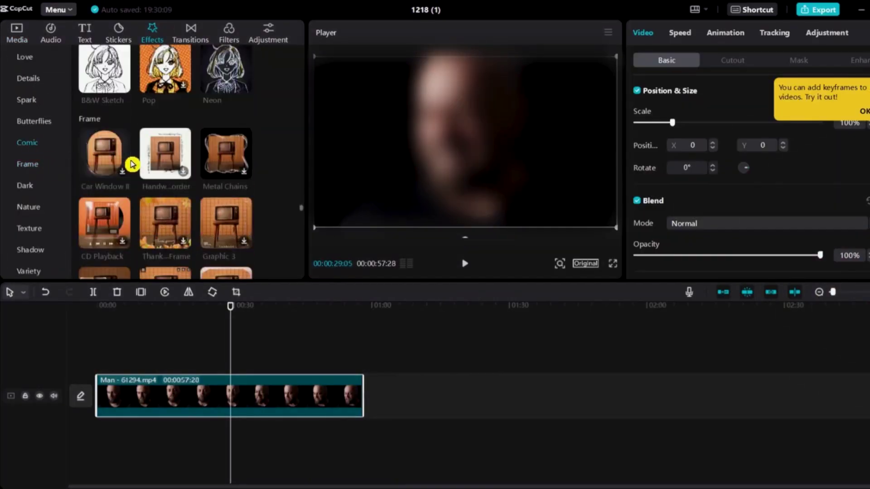
- Place a Frame effect on its own track above the clip in the CapCut timeline
left_click_drag(132, 163, 109, 361)
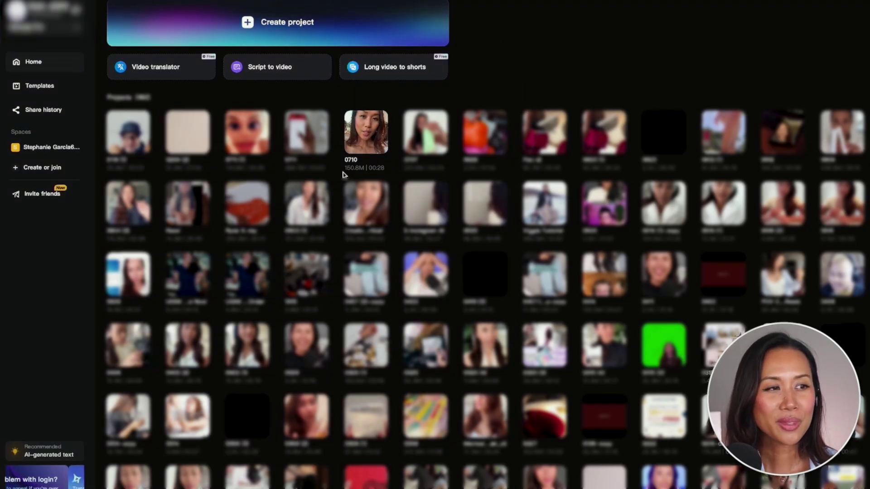
left_click(381, 128)
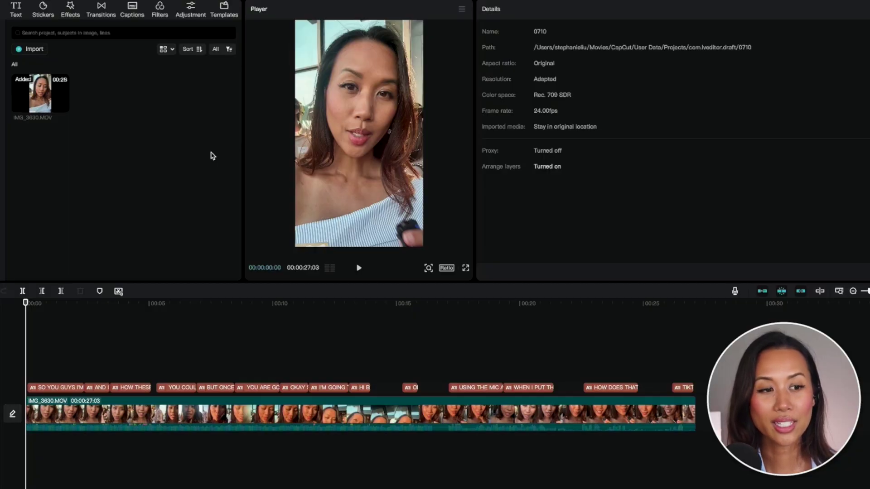
left_click(56, 388)
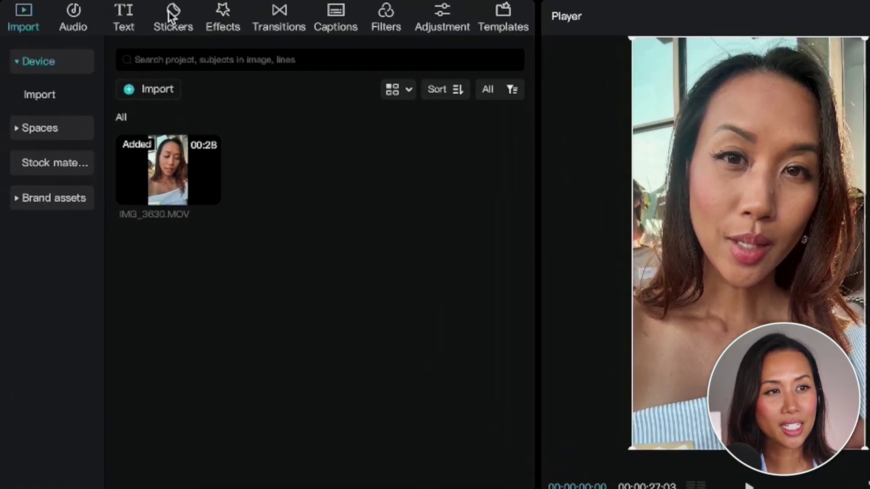
left_click(218, 9)
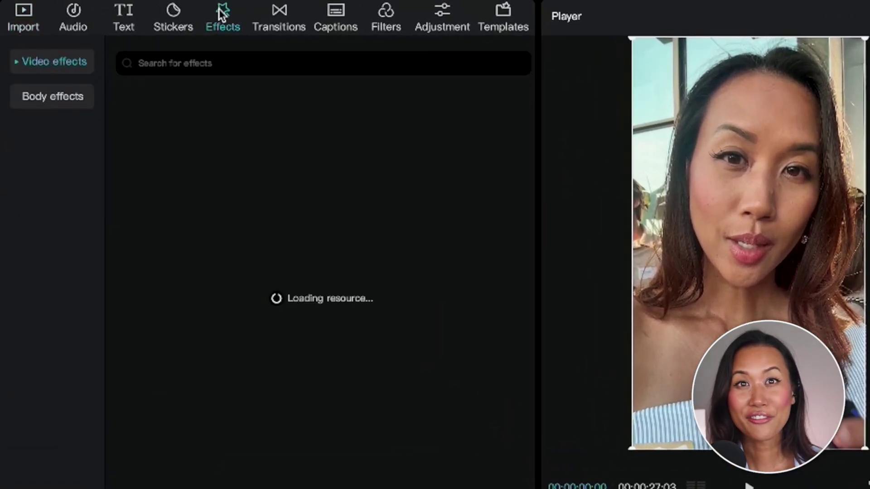
left_click(279, 12)
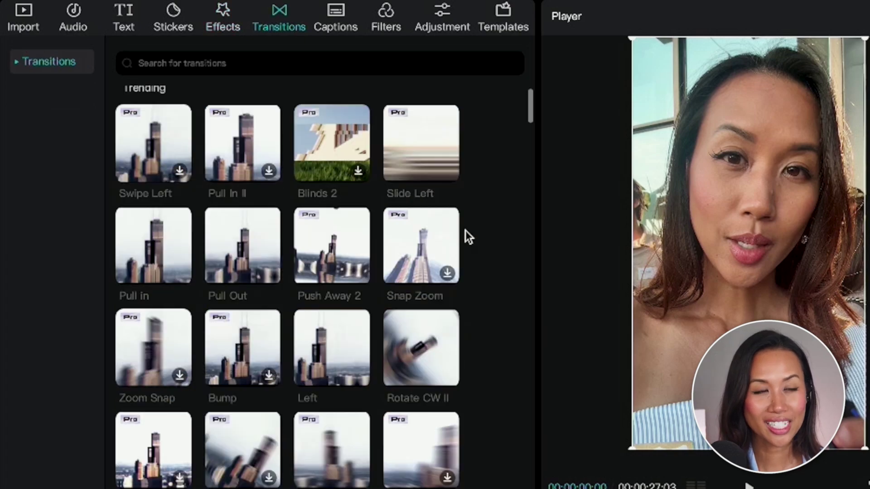
scroll(466, 240, "down", 10)
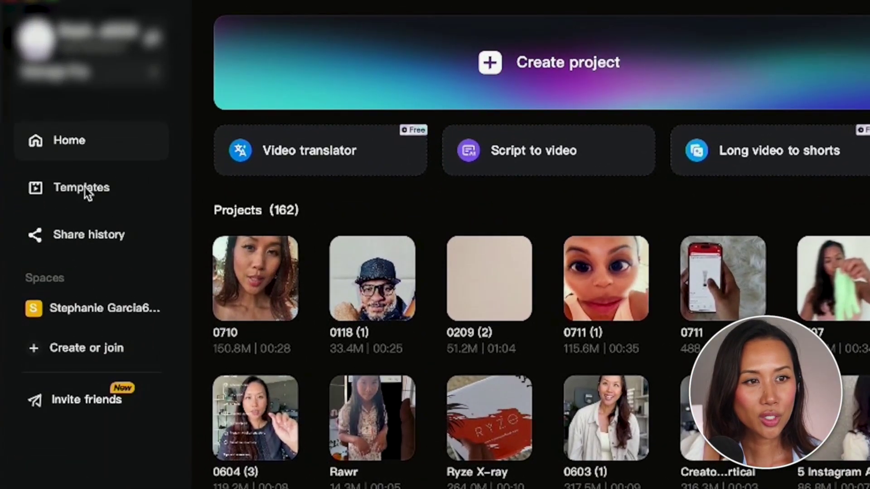
left_click(86, 188)
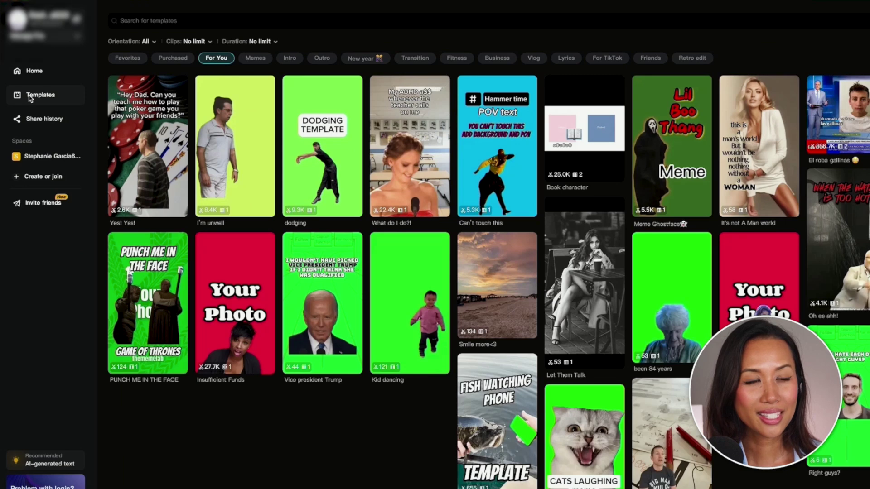
mouse_move(443, 236)
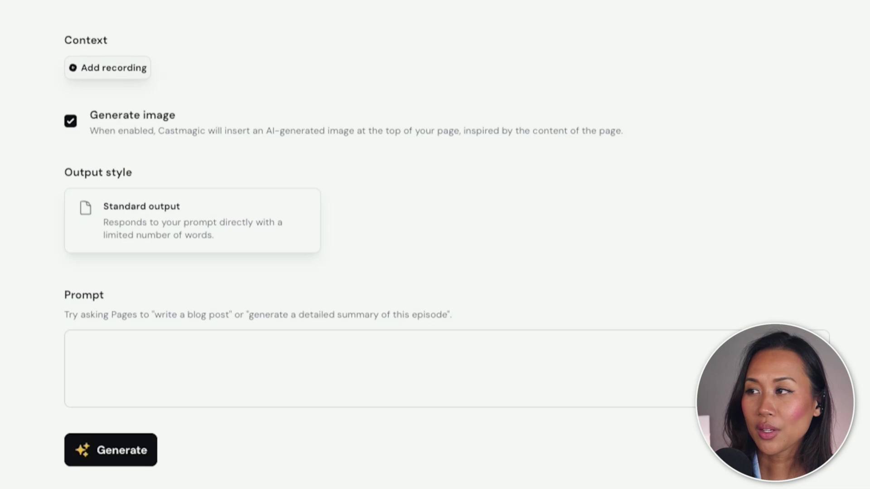
- Add the five recordings (Viral Product, TikTok Hooks, Audience Retention, CTA Breakdown) as context and begin the workshop prompt
left_click(108, 67)
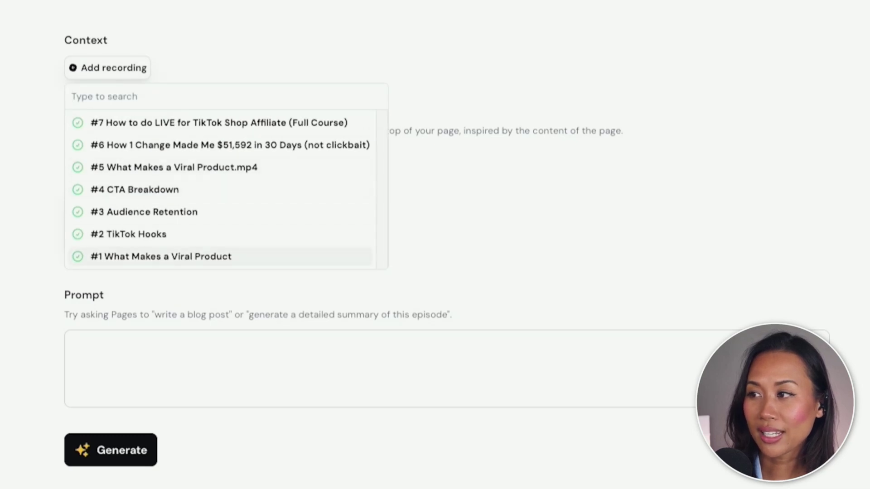
left_click(160, 259)
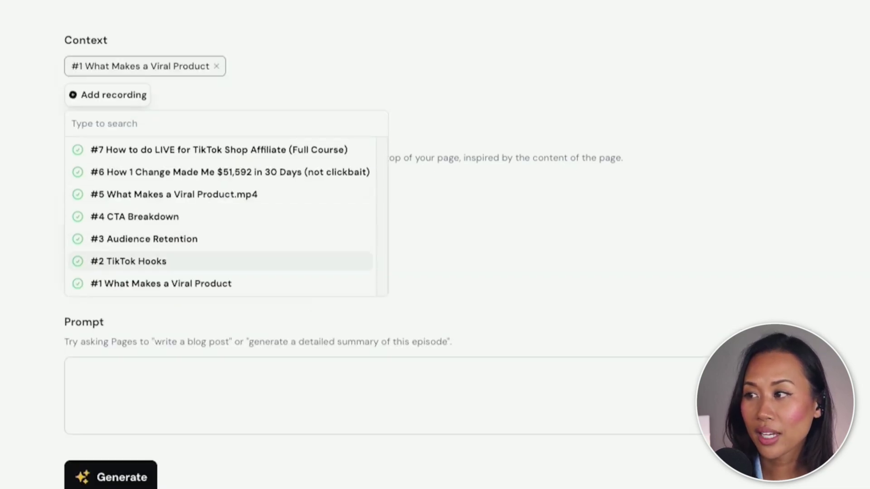
left_click(161, 262)
left_click(161, 266)
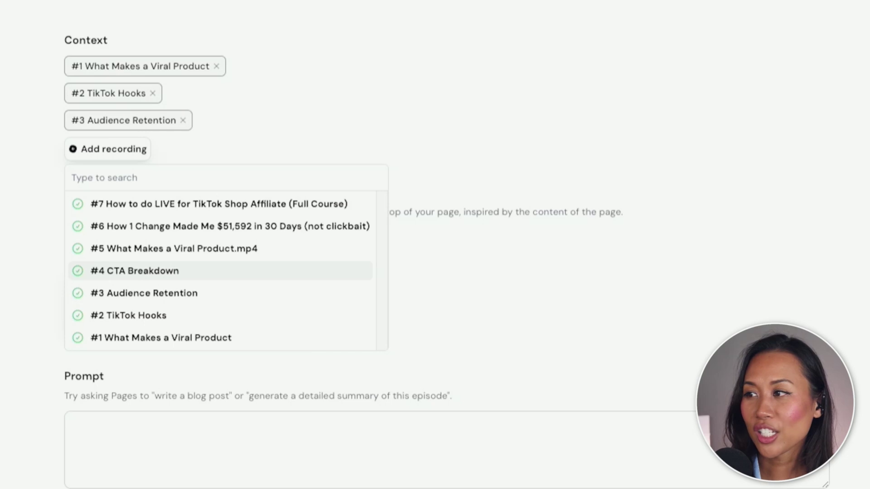
left_click(161, 271)
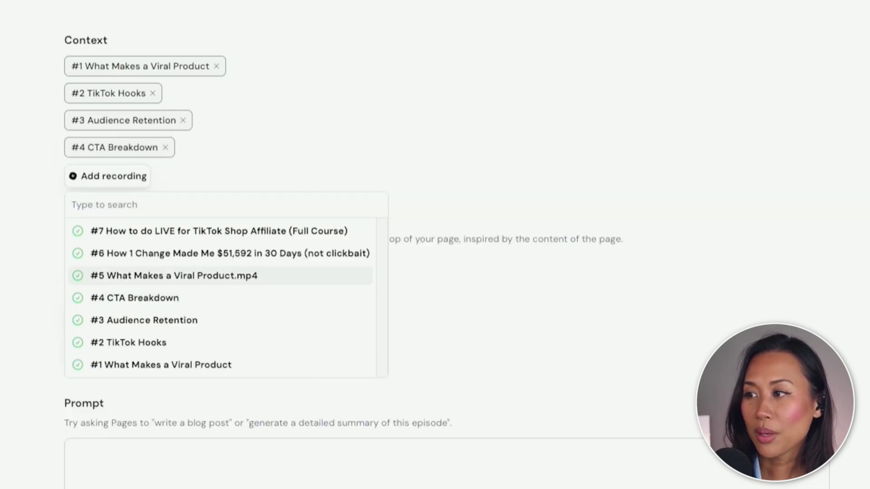
left_click(161, 276)
scroll(377, 262, "down", 3)
key("Escape")
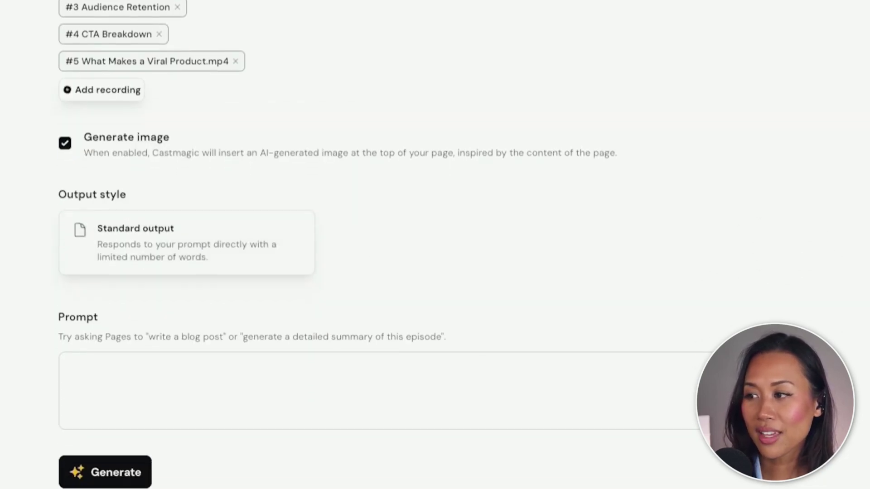
type("Create a w")
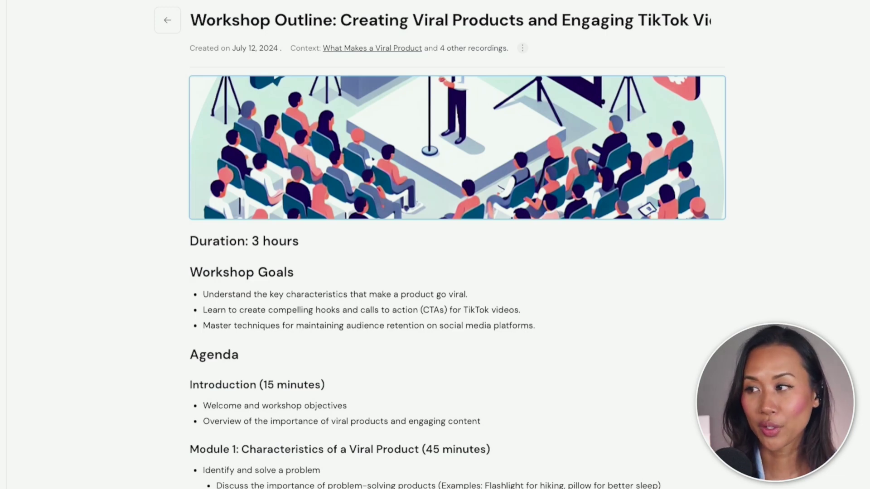
scroll(453, 244, "down", 2)
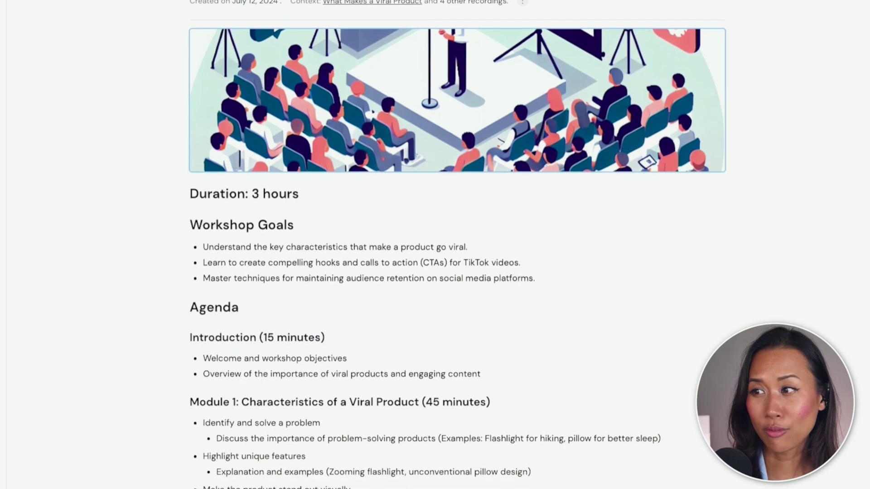
scroll(453, 245, "down", 10)
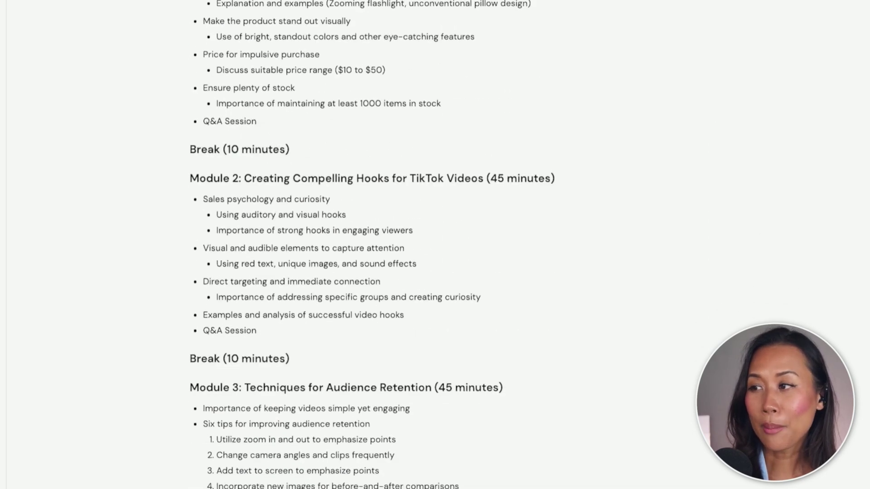
scroll(453, 245, "down", 4)
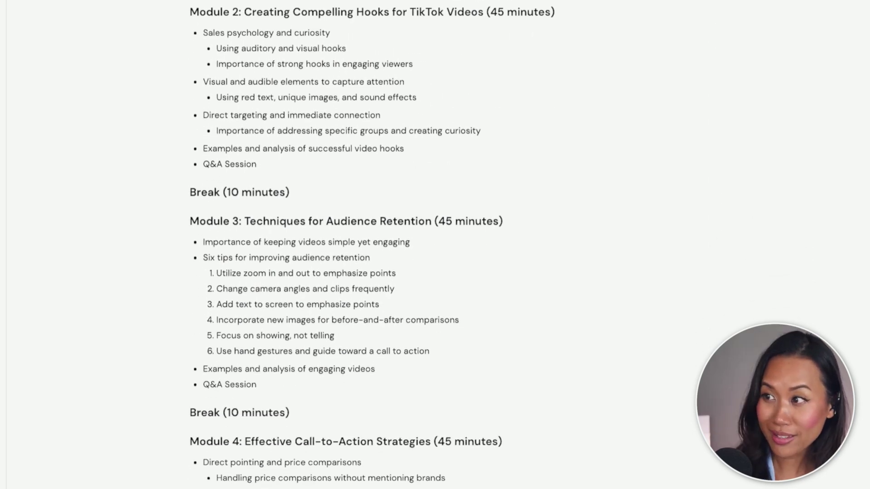
scroll(453, 245, "down", 5)
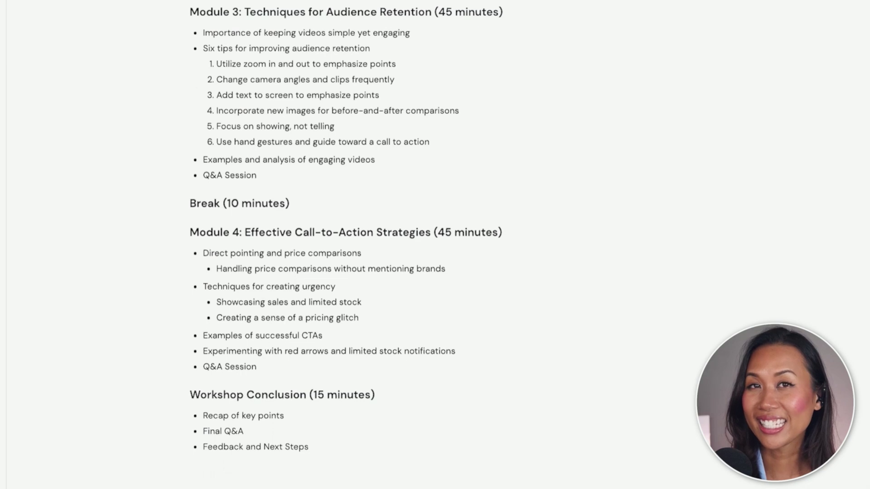
scroll(434, 245, "down", 1)
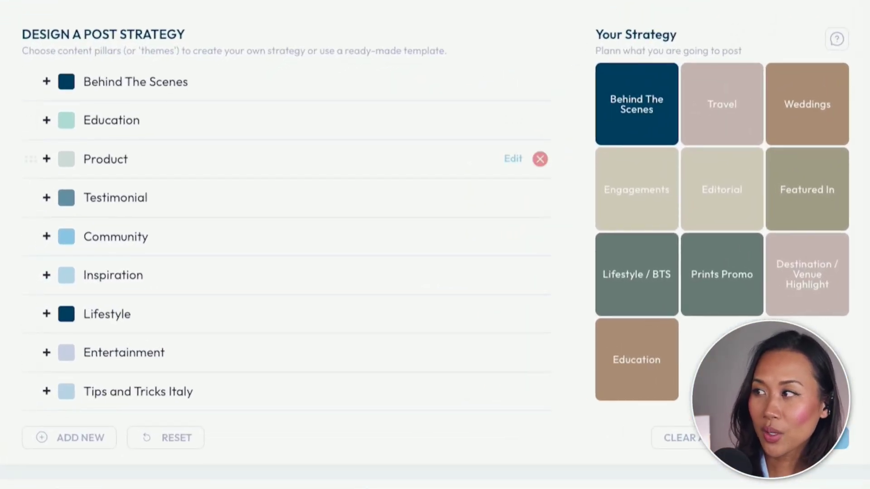
- Add a second Behind The Scenes pillar to Your Strategy
left_click(46, 81)
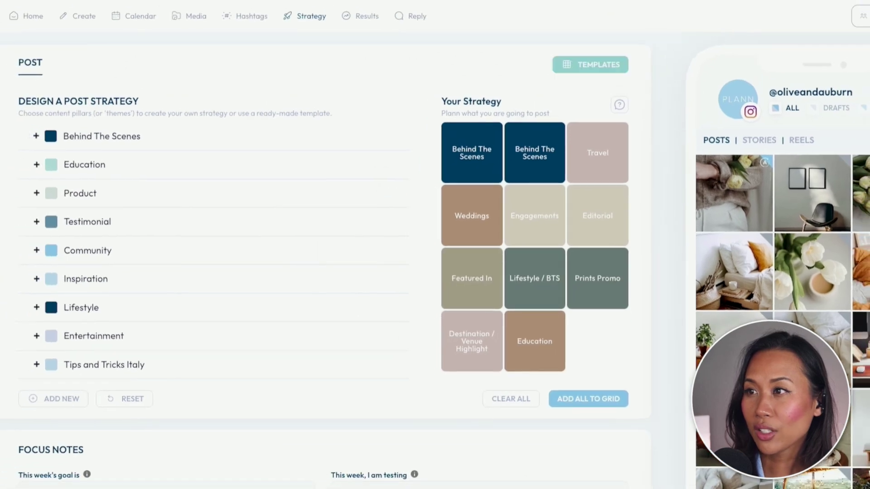
- Browse the Choose a Template list, scrolling past Attract Sales, Promote a Product and others
left_click(590, 64)
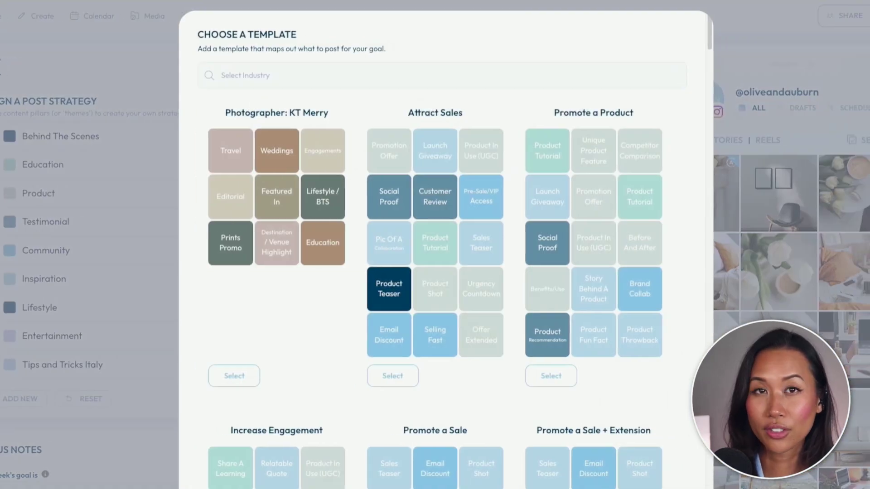
scroll(434, 250, "down", 1)
scroll(435, 249, "down", 1)
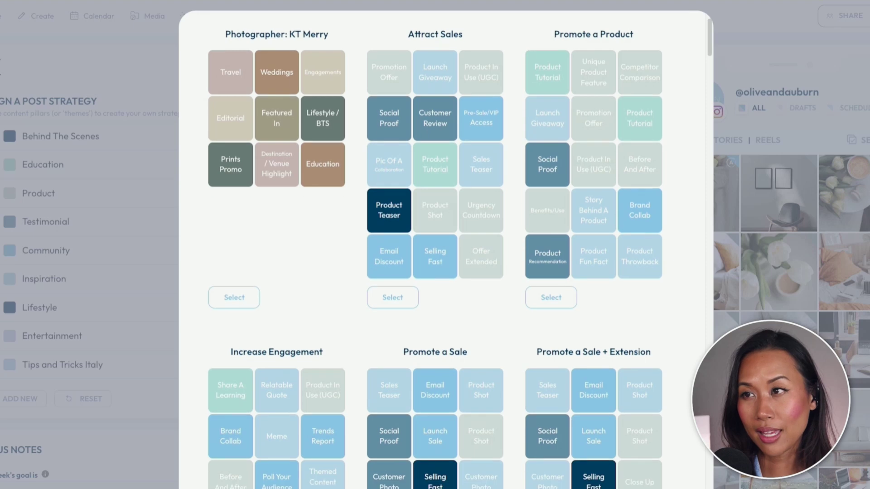
scroll(435, 249, "down", 2)
scroll(434, 249, "down", 4)
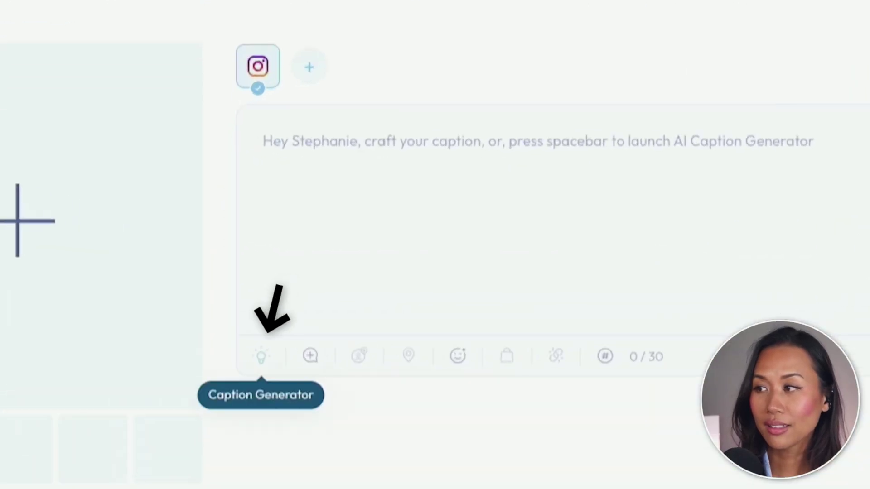
- Launch the AI Caption Generator, set to Small Business Owner with an Educational tone
left_click(259, 353)
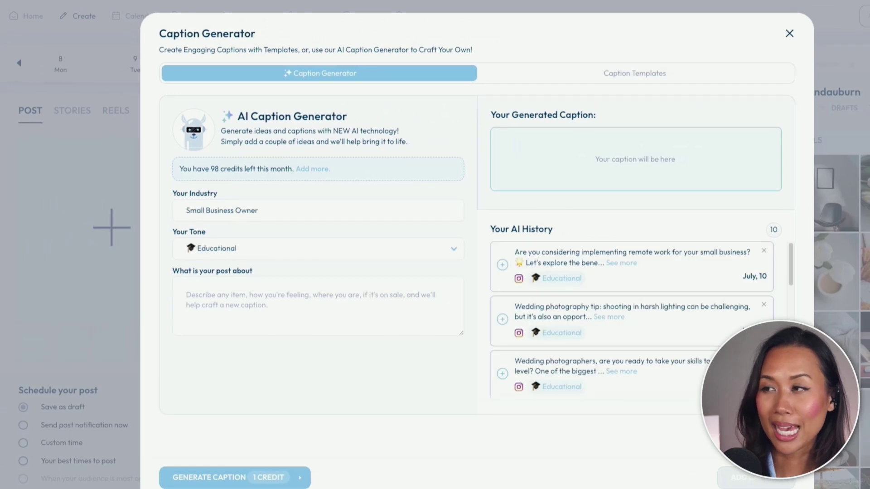